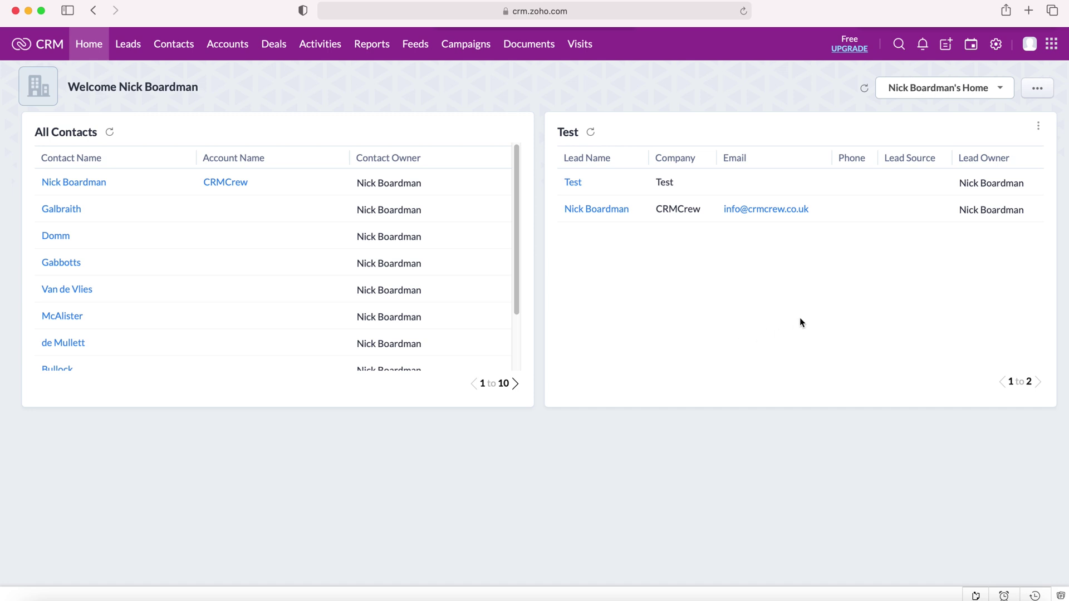
Open the July 2021 mini calendar from the calendar icon in the top bar
left_click(974, 49)
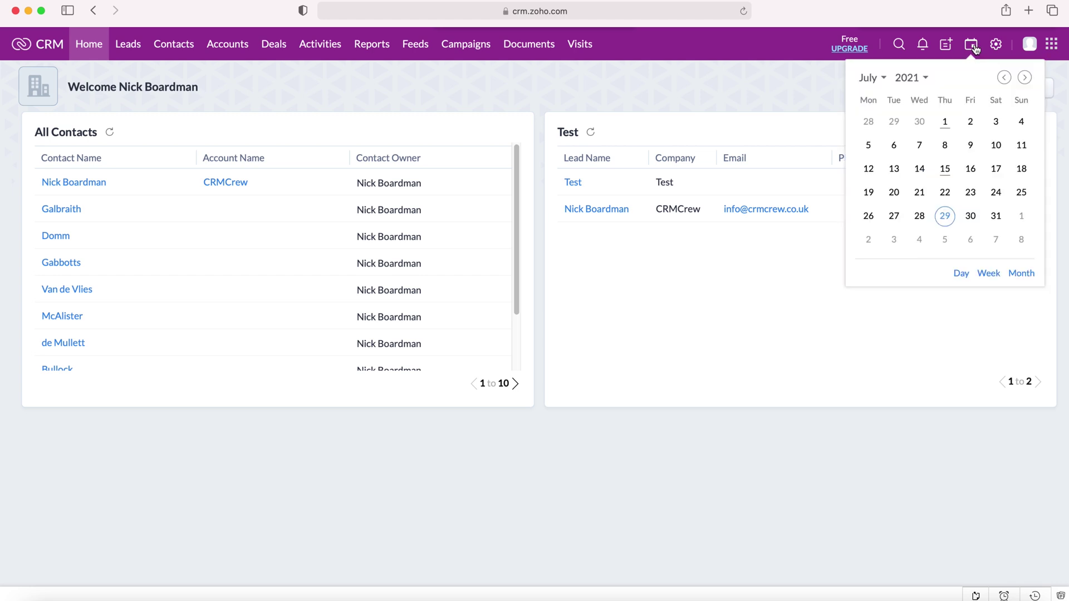
Pick 15 in the mini calendar to show the Thursday, July 15, 2021 day view
left_click(945, 169)
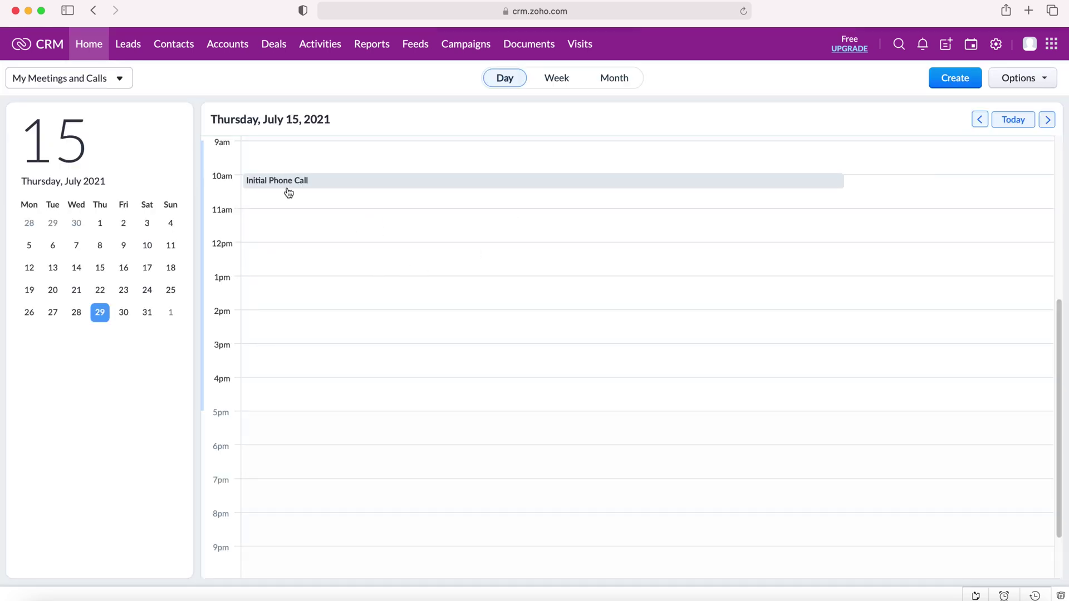
scroll(286, 191, "up", 1)
mouse_move(318, 207)
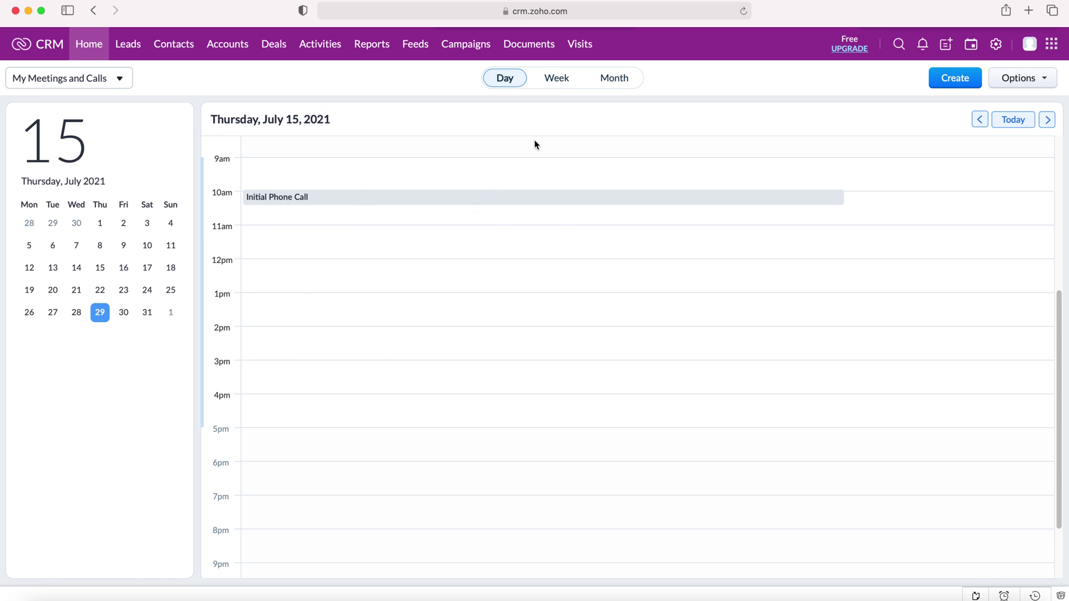
left_click(626, 79)
left_click(505, 83)
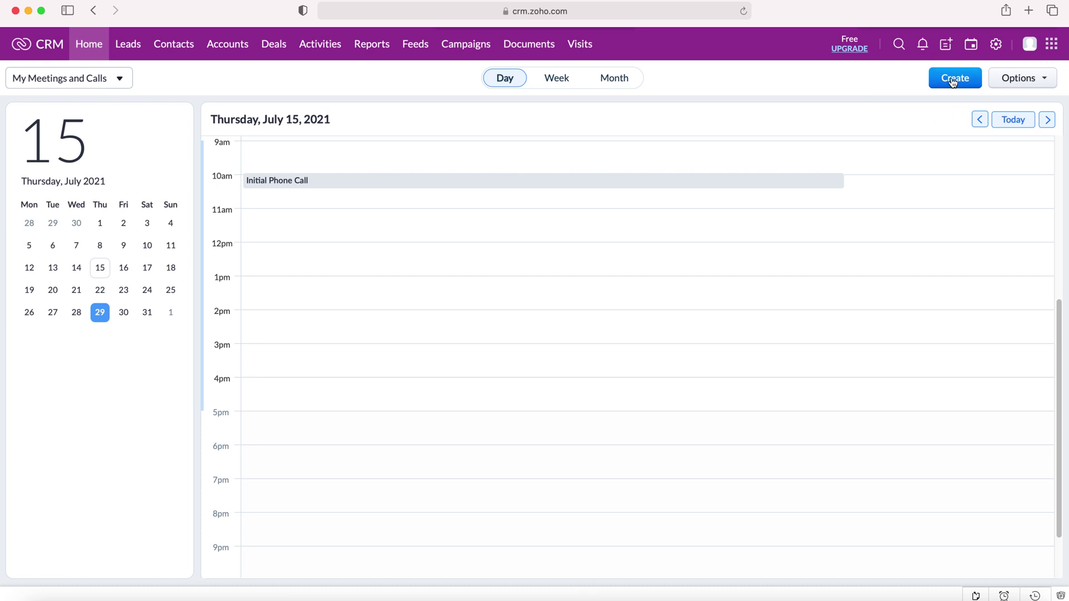
left_click(953, 82)
Try Options > Go to date, advance its picker three years, cancel, and reopen Options
left_click(1053, 77)
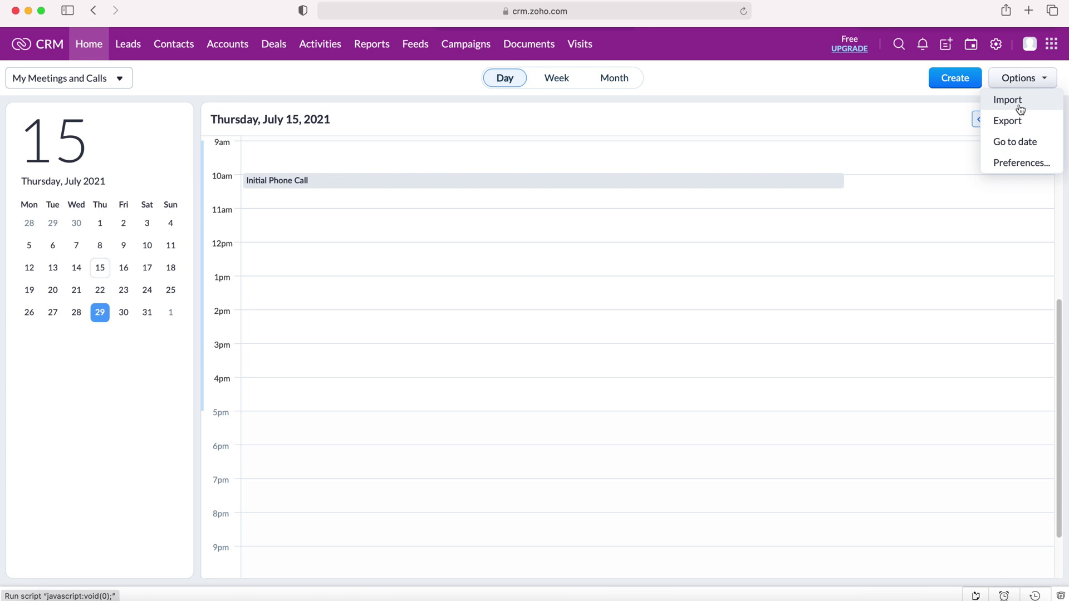
left_click(1034, 142)
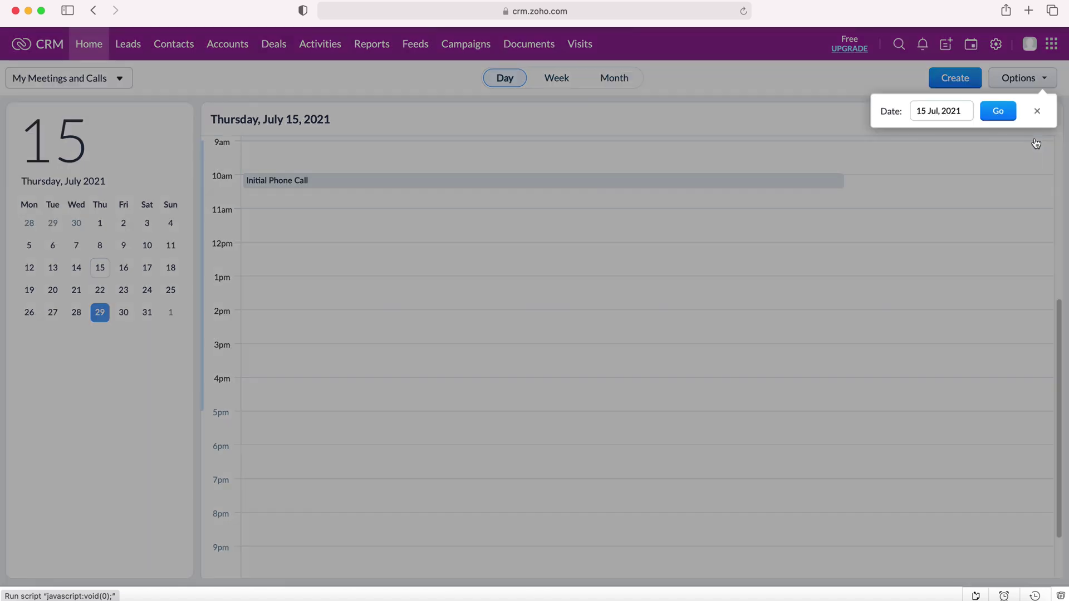
left_click(947, 111)
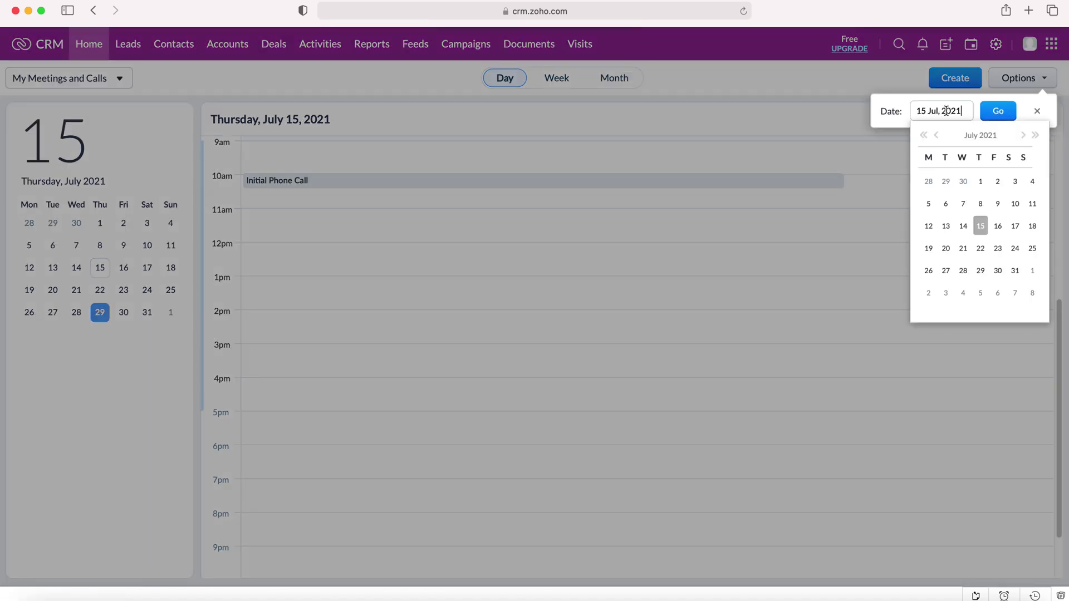
left_click(1036, 136)
left_click(1035, 135)
left_click(1035, 135)
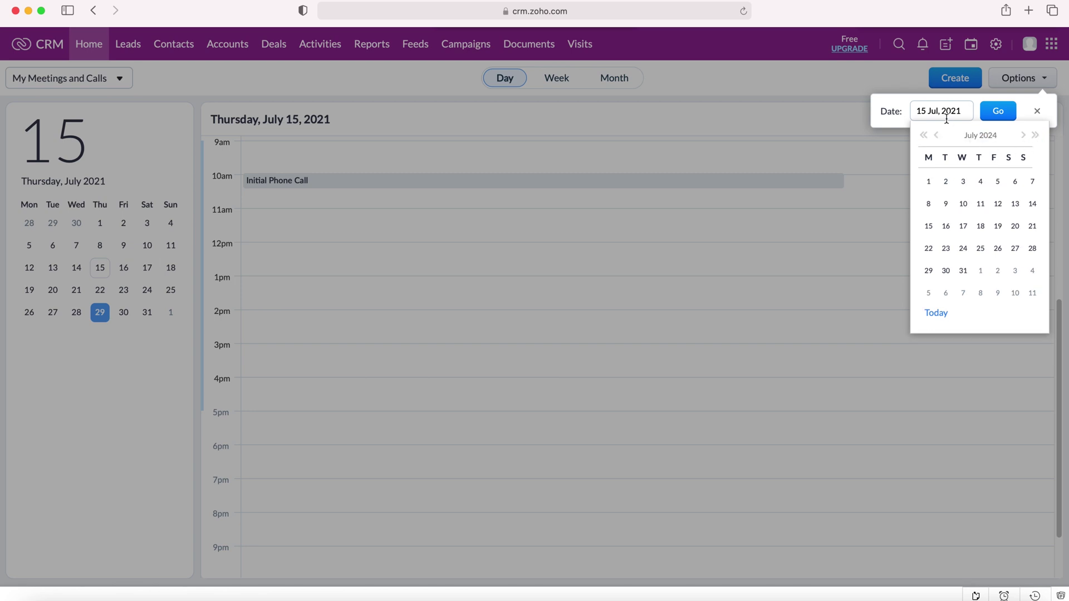
left_click(848, 162)
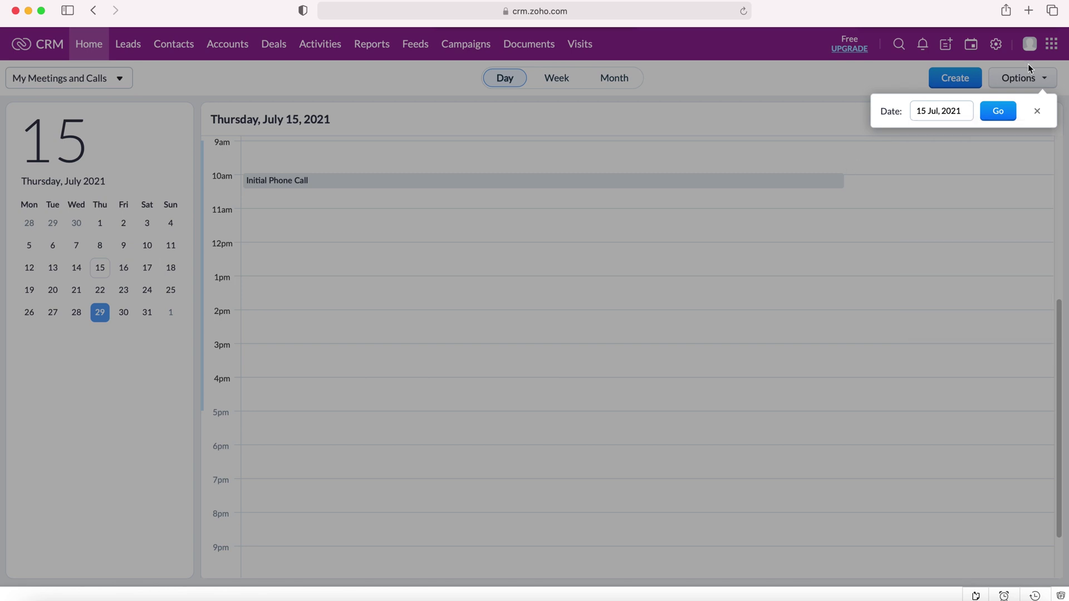
left_click(1037, 110)
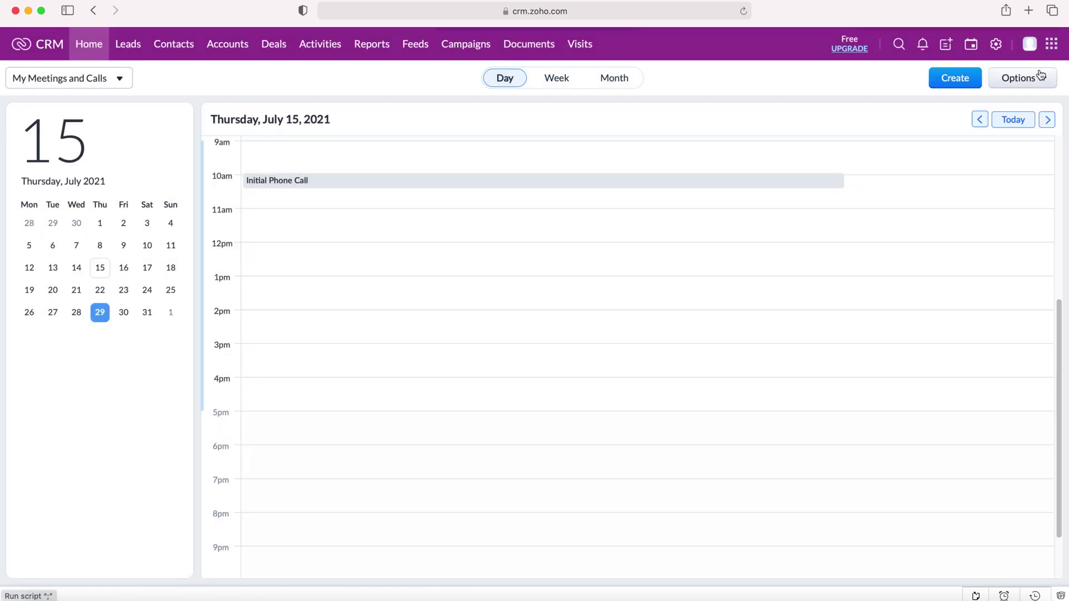
left_click(1036, 81)
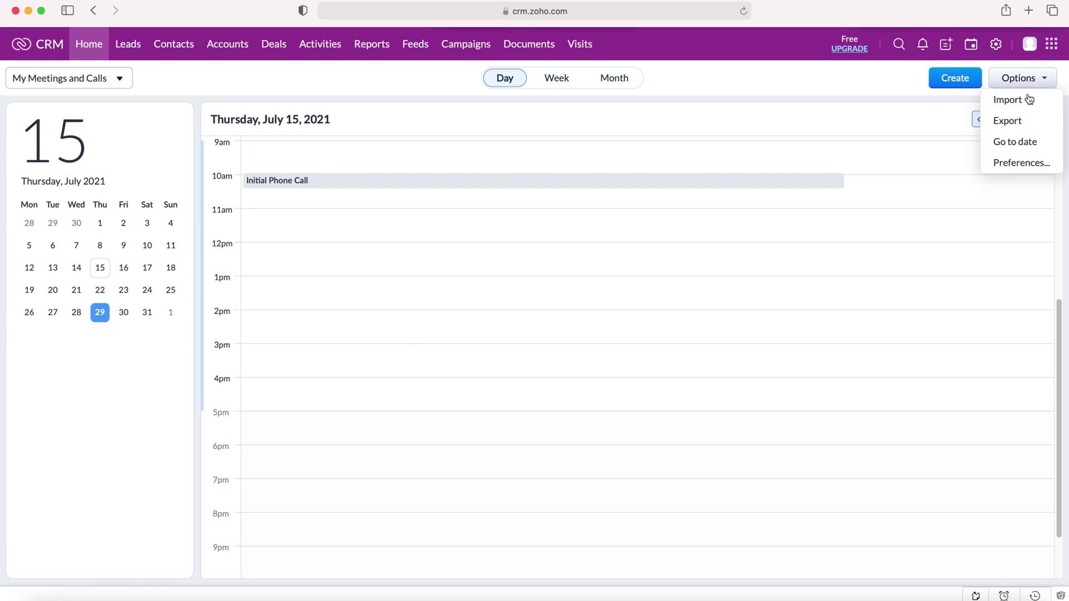
Open Preferences and check the Days in week view and Week starts on dropdowns, keeping All days and Monday
left_click(1022, 163)
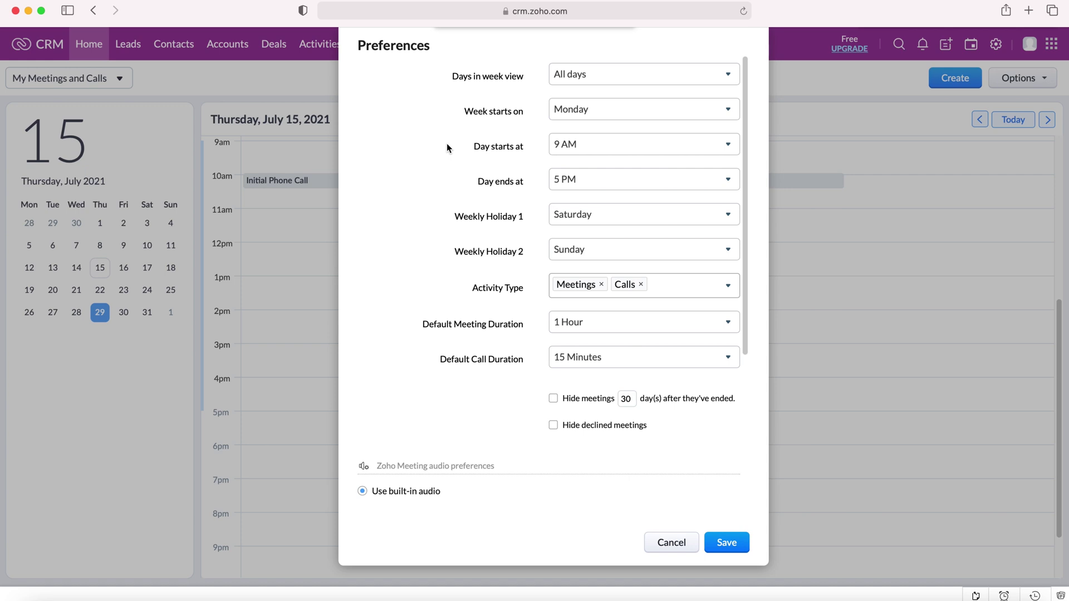
left_click(611, 84)
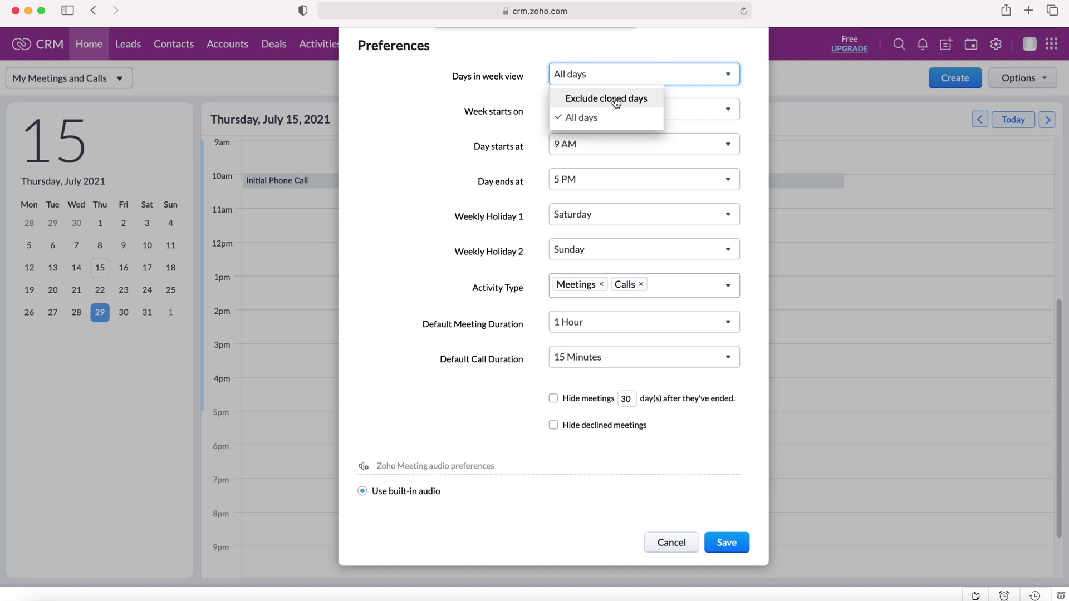
left_click(405, 105)
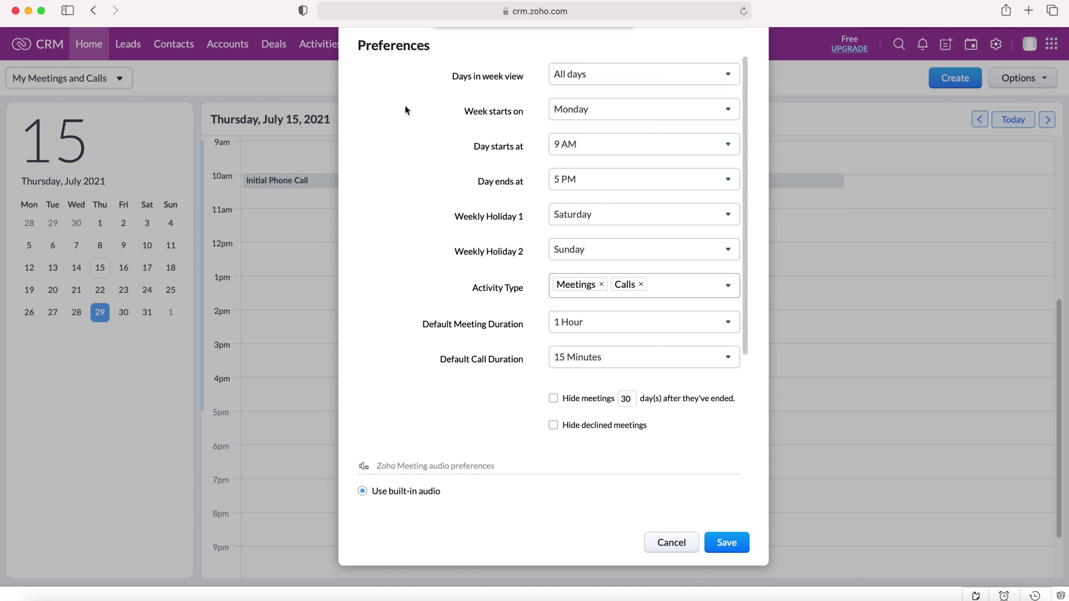
left_click(579, 110)
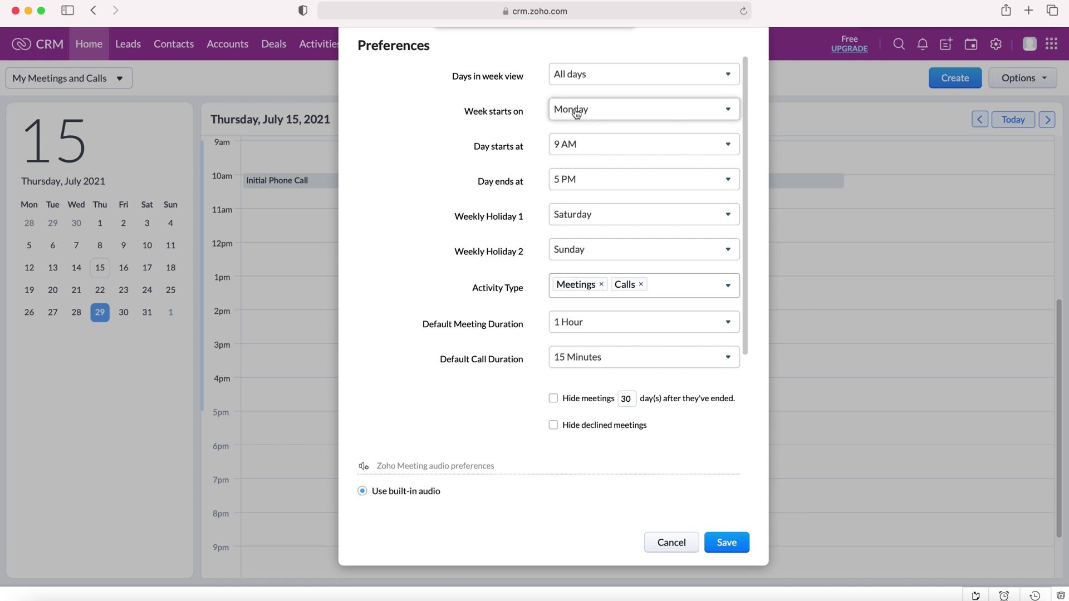
left_click(354, 135)
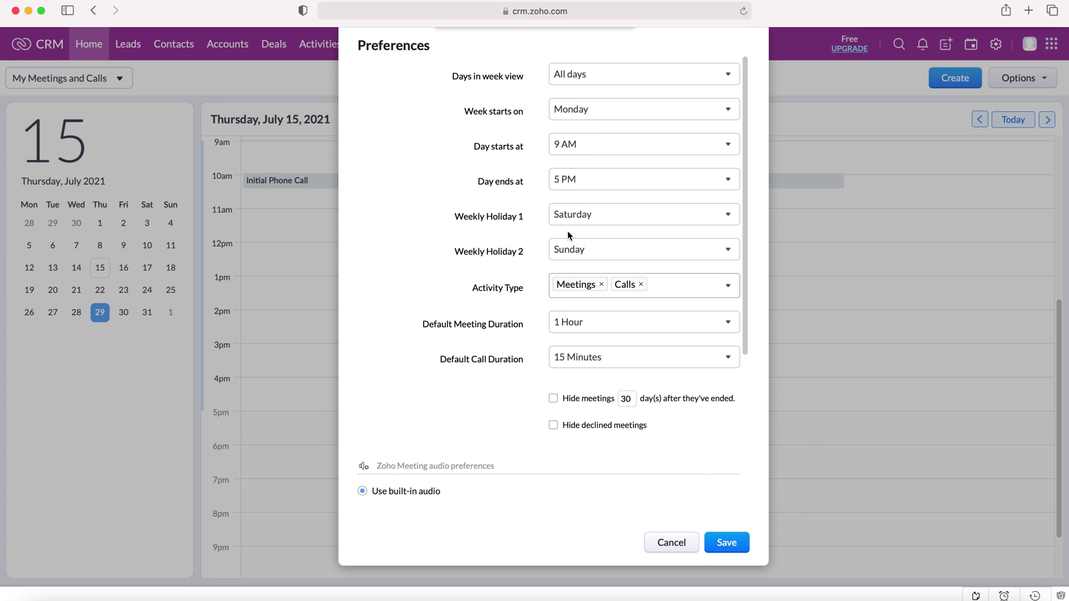
left_click(643, 285)
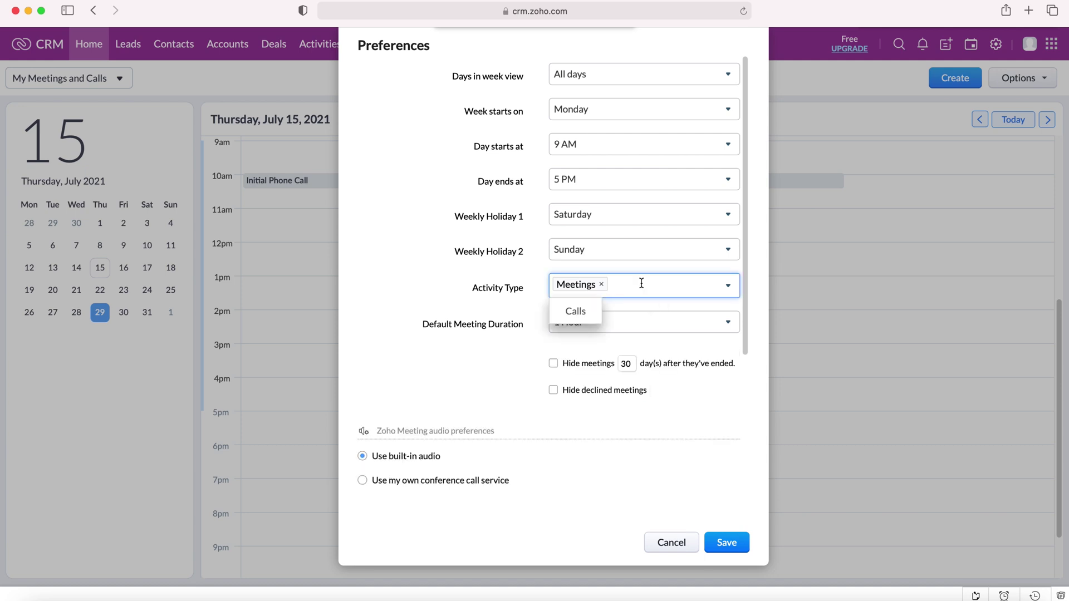
left_click(572, 312)
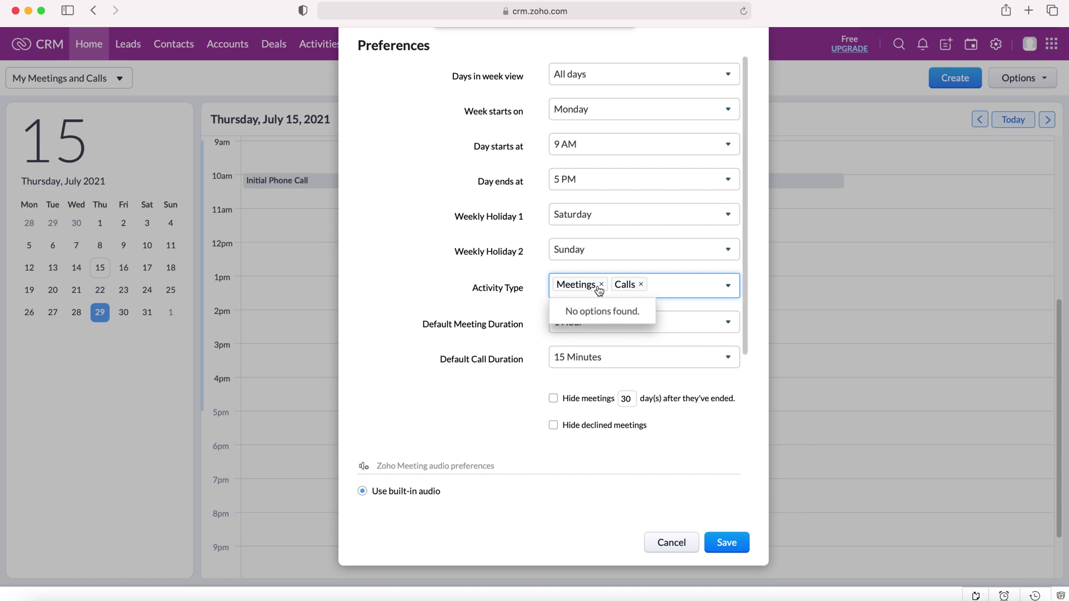
left_click(601, 285)
left_click(584, 311)
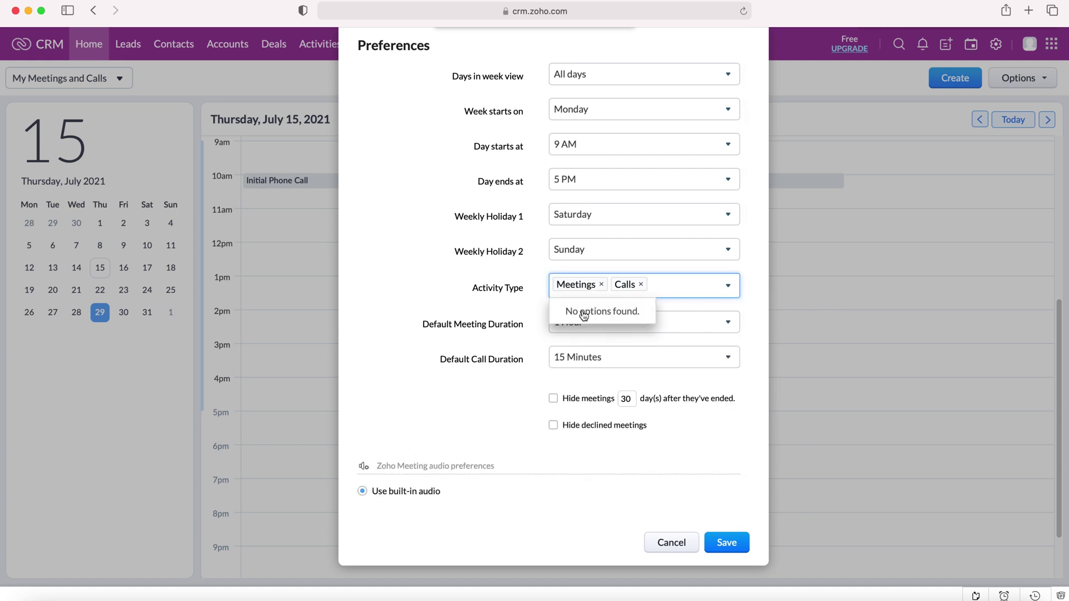
left_click(499, 300)
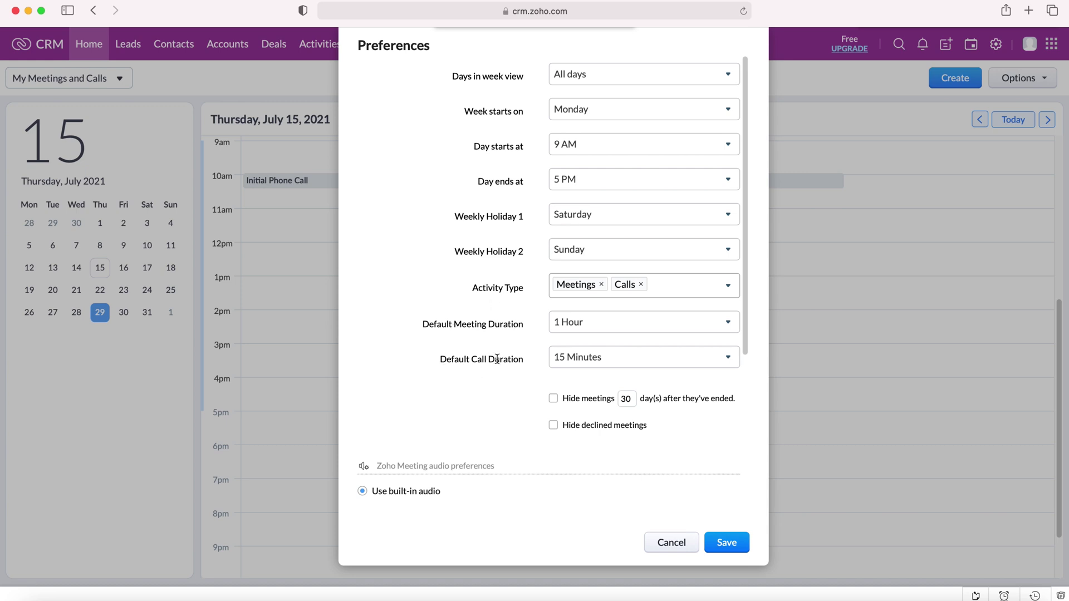
left_click(591, 333)
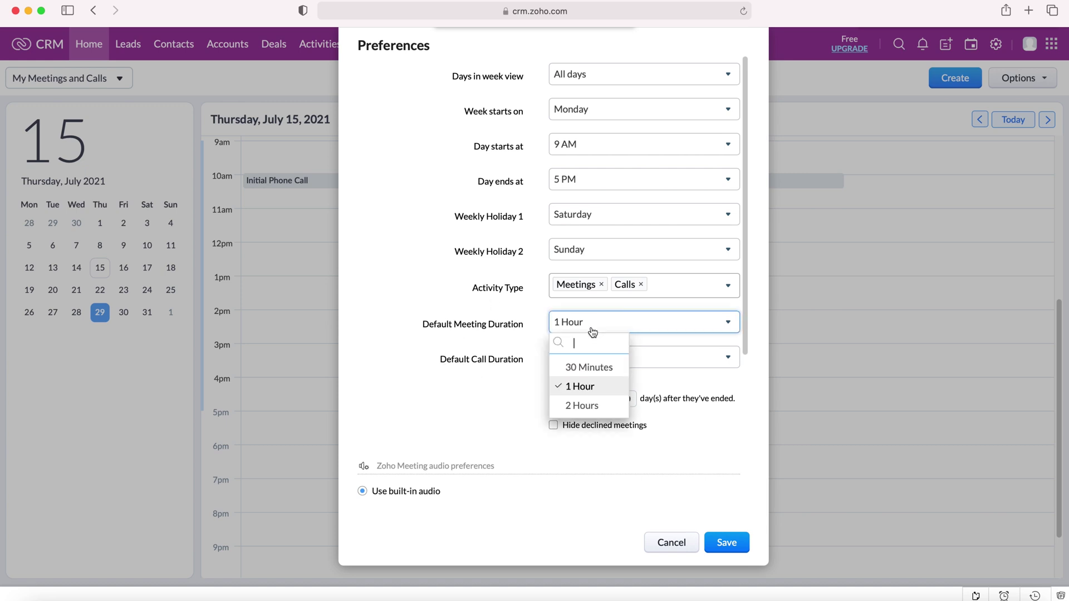
left_click(454, 344)
left_click(573, 358)
left_click(428, 362)
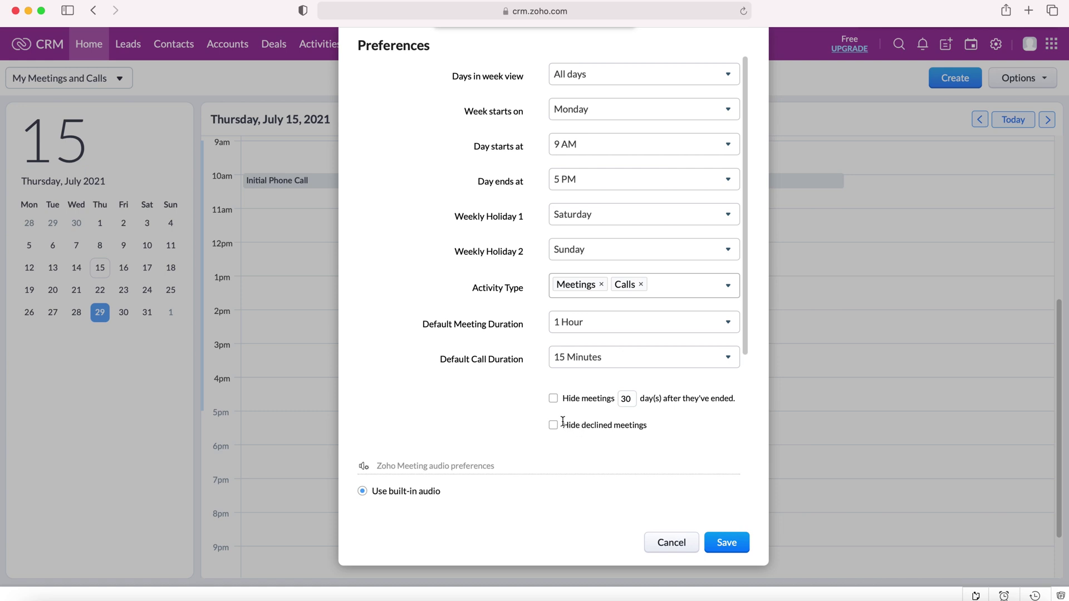
scroll(563, 424, "down", 4)
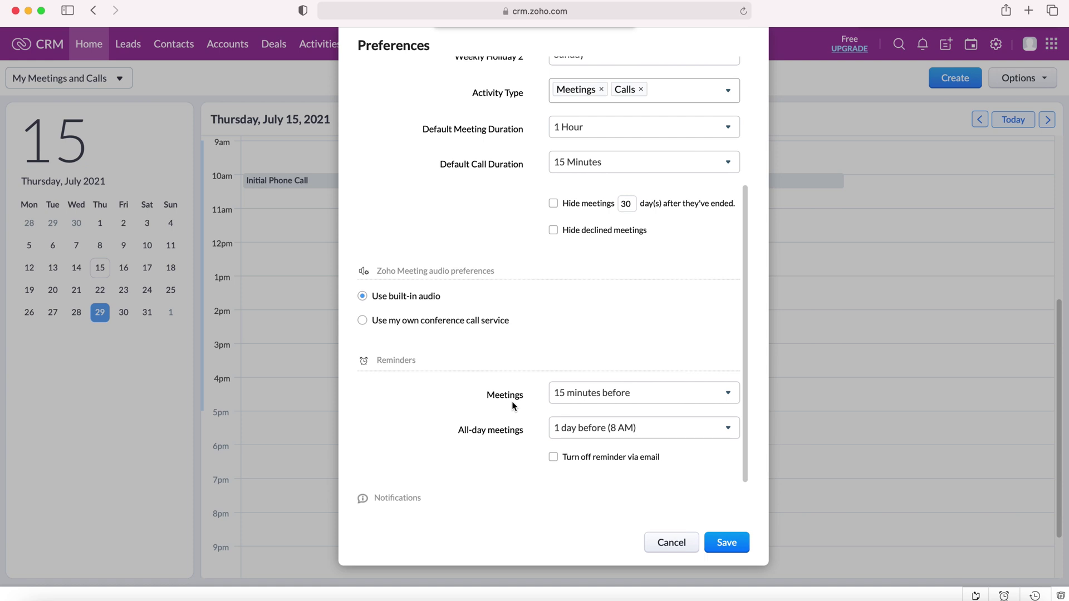
Check the Meetings and All-day meetings reminders unchanged (1 day before), then cancel Preferences
left_click(576, 399)
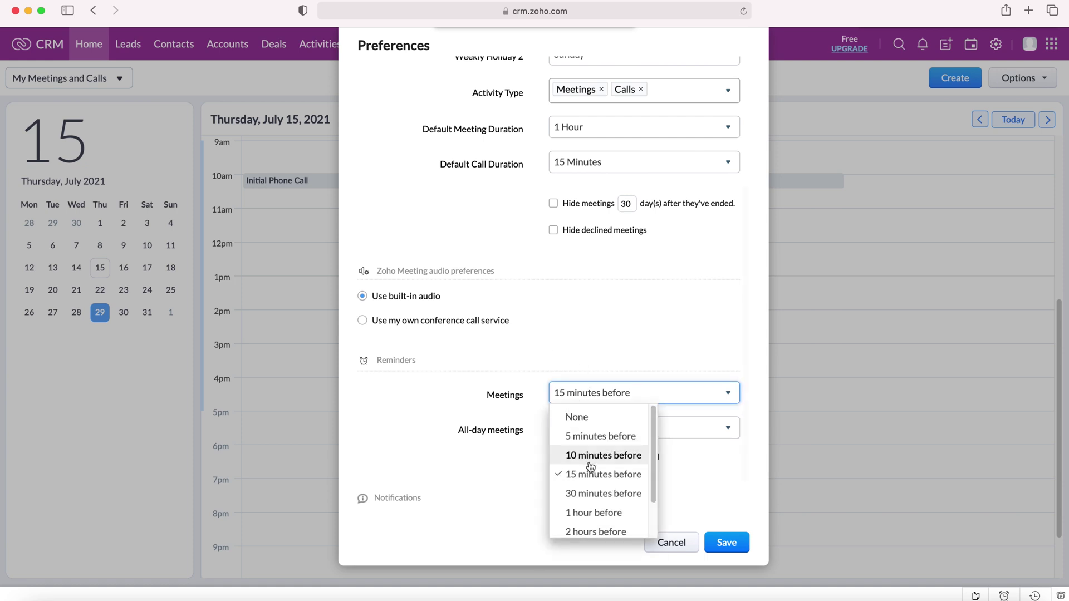
left_click(497, 426)
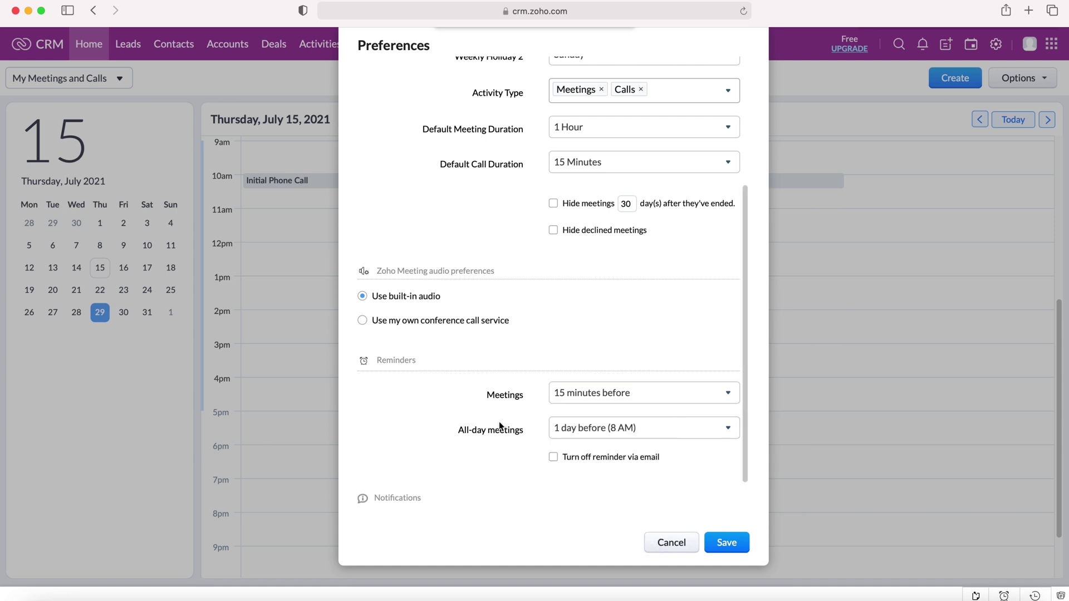
left_click(612, 429)
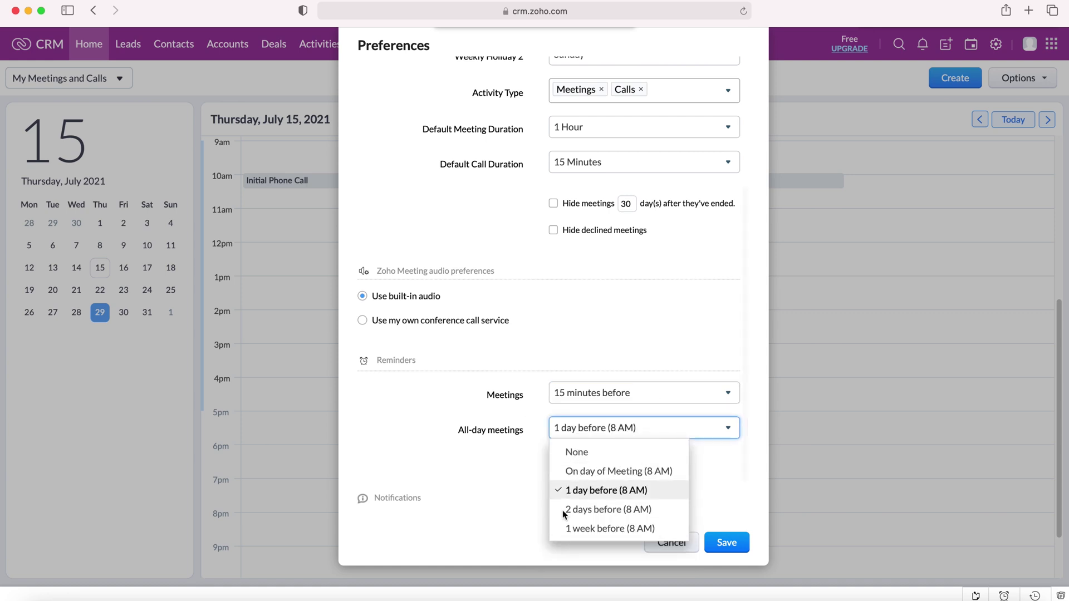
left_click(459, 456)
scroll(631, 461, "down", 1)
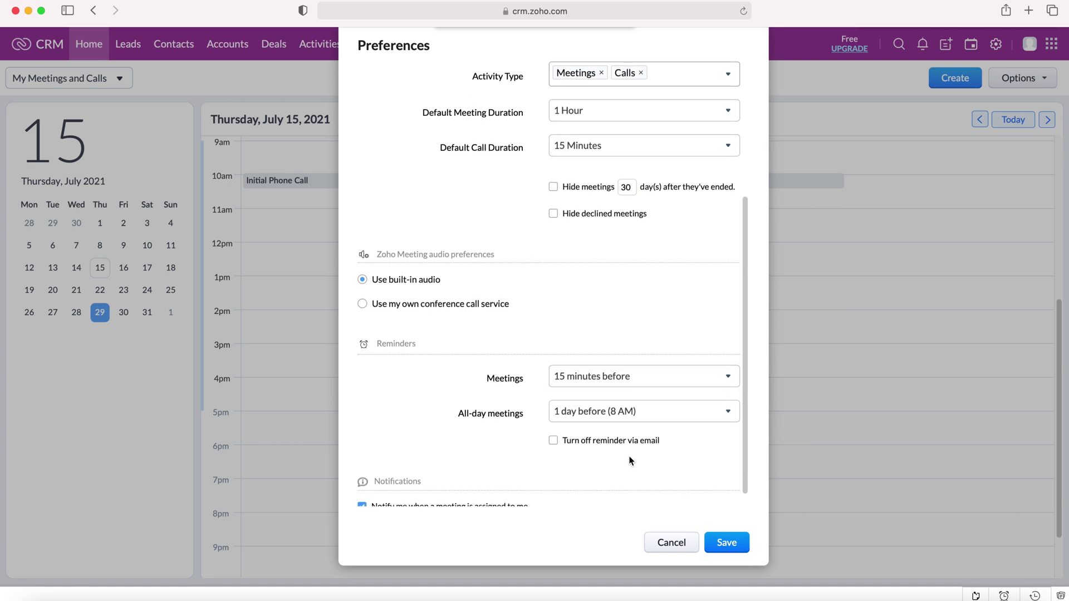
scroll(596, 449, "down", 1)
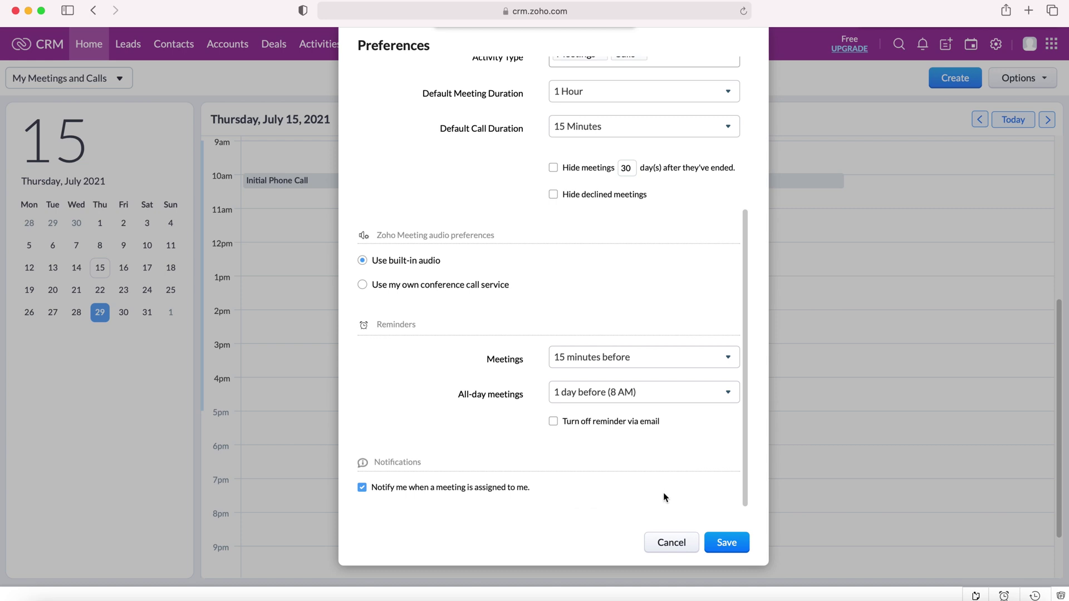
left_click(673, 543)
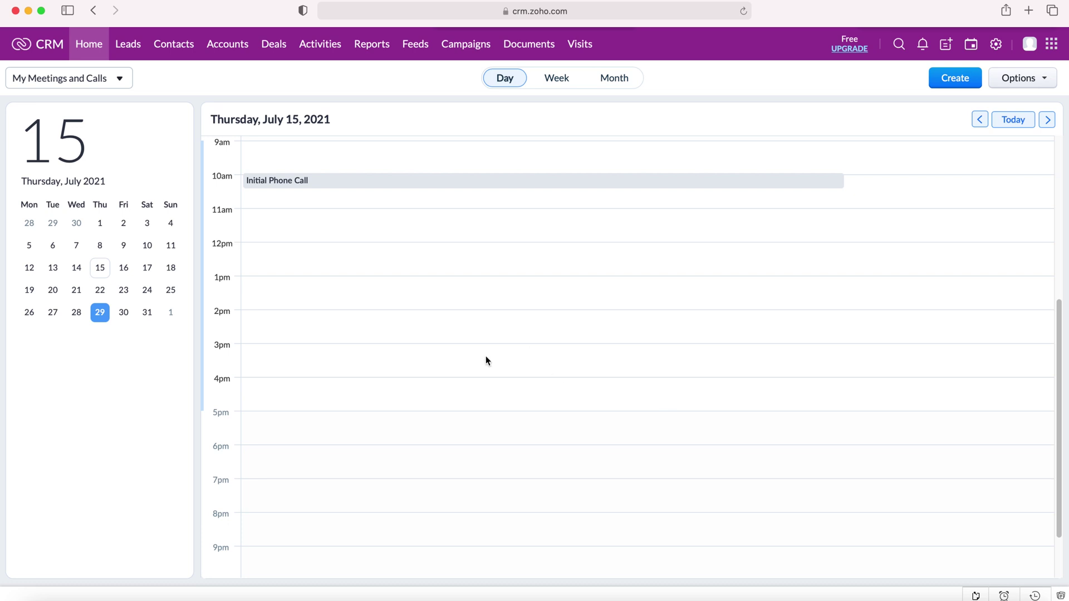
Switch the calendar view from My Meetings and Calls to All Users Meetings and Calls
left_click(121, 79)
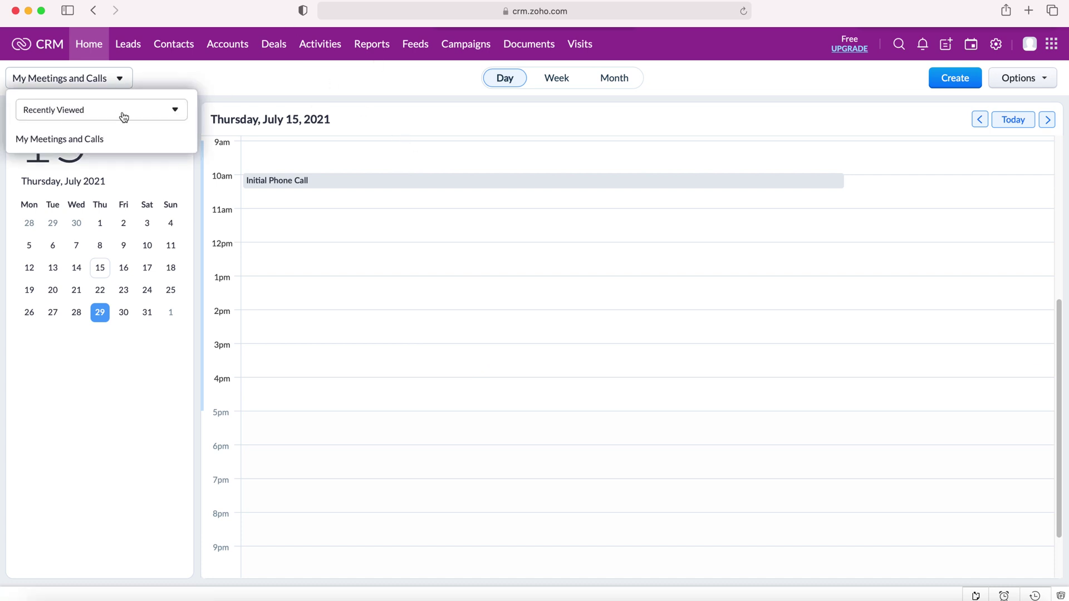
left_click(123, 115)
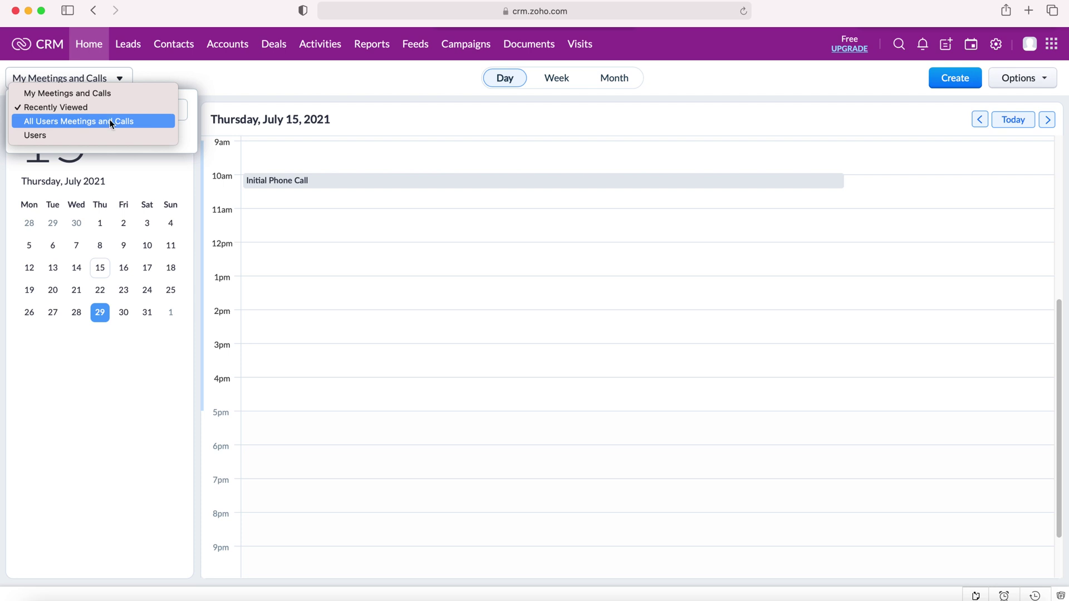
left_click(111, 121)
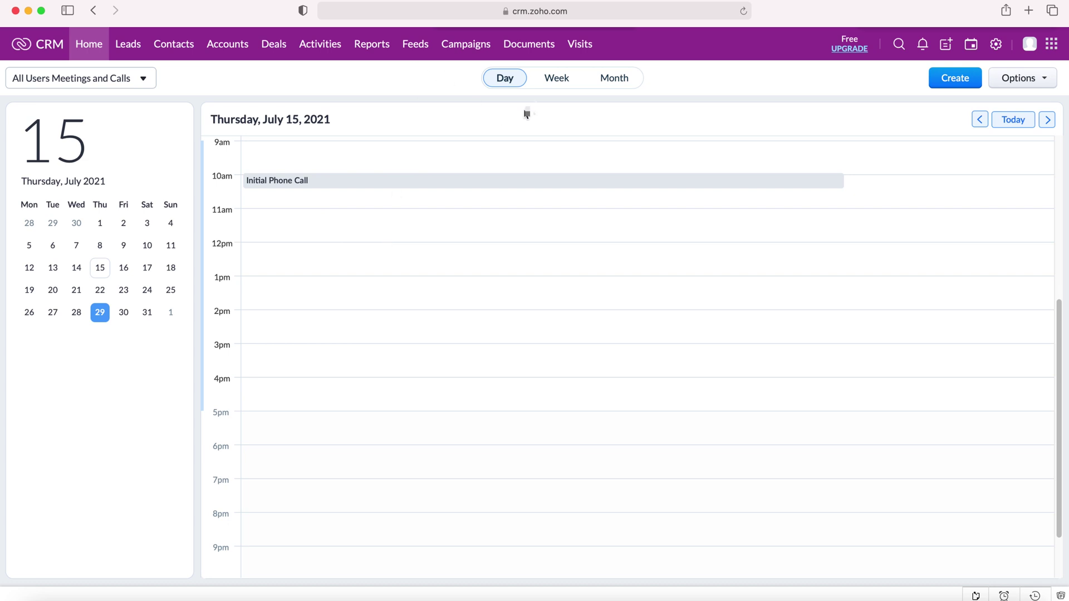
Check the Users filter option in the view list, then close the user panel
left_click(143, 78)
left_click(104, 110)
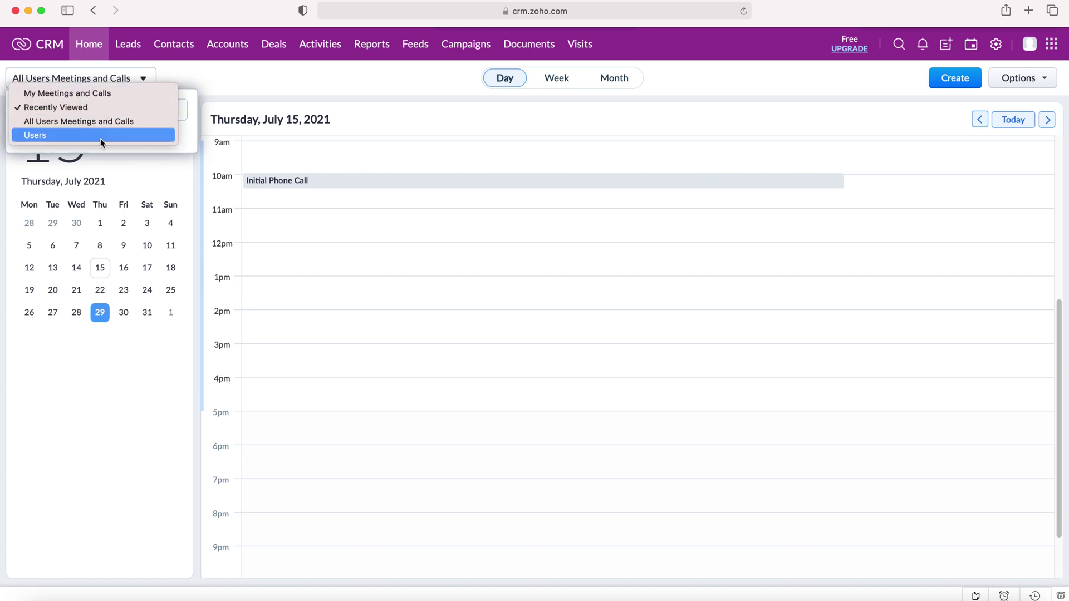
left_click(92, 136)
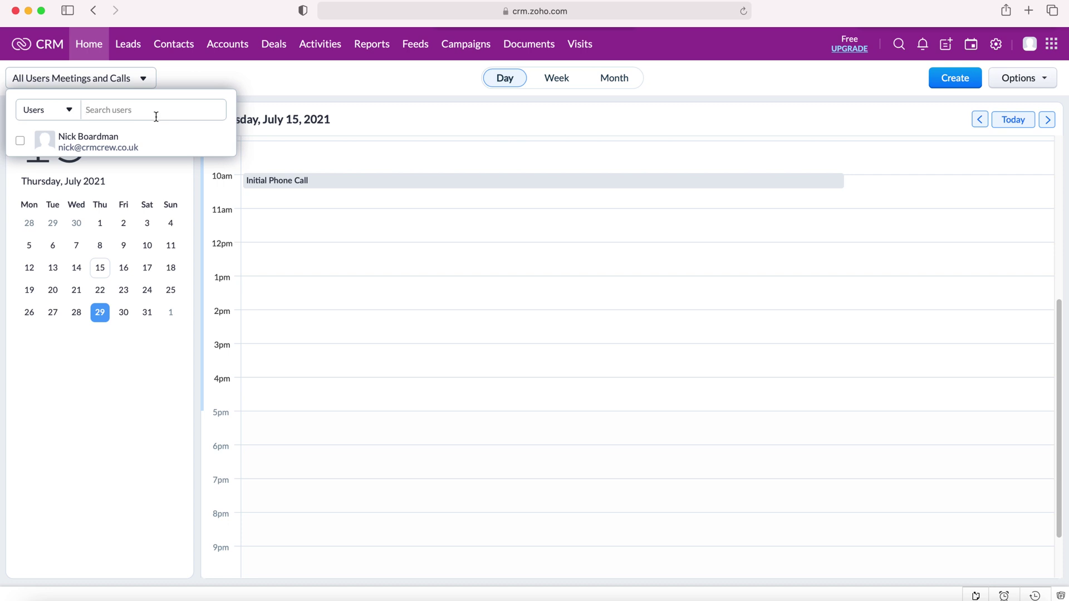
left_click(293, 75)
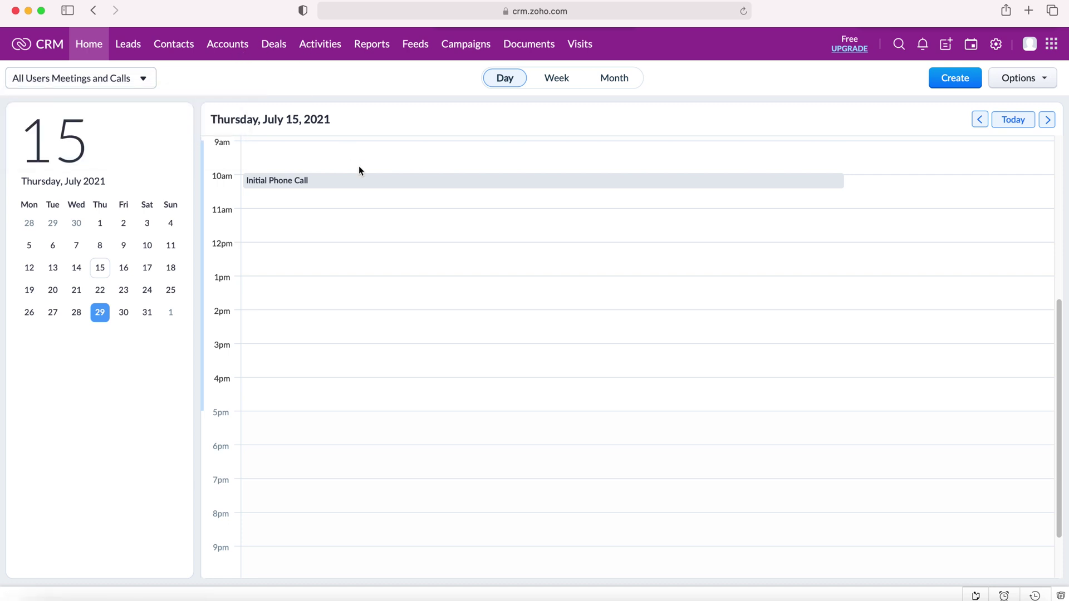